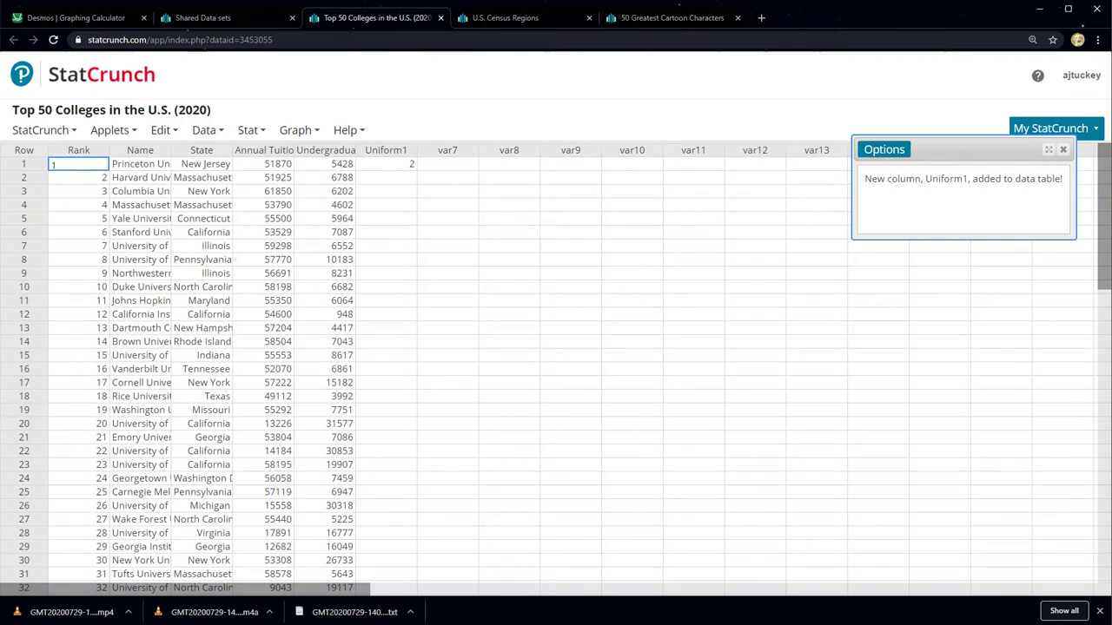
Switch to the U.S. Census Regions data set and open Data > Simulate
{"action": "left_click", "coordinate": [295, 129]}
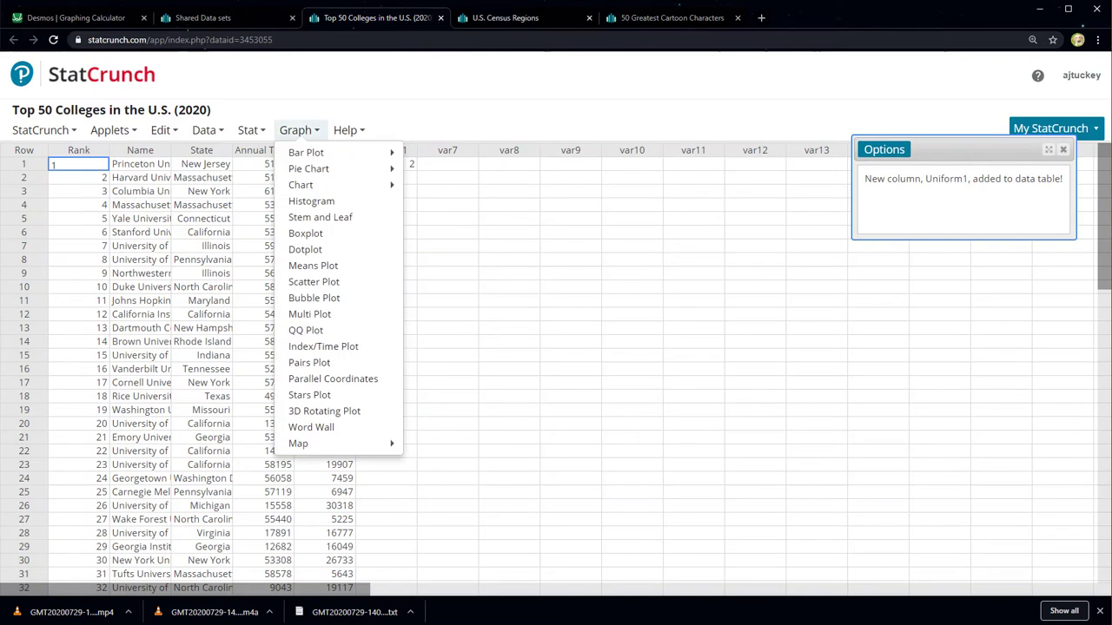
{"action": "left_click", "coordinate": [504, 17]}
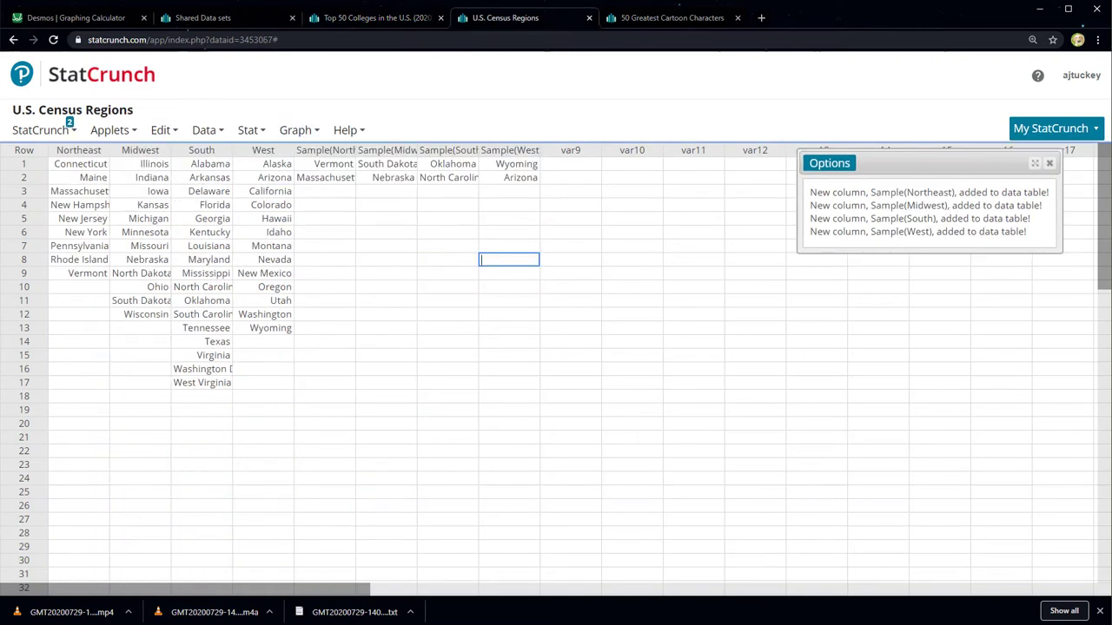
{"action": "left_click", "coordinate": [161, 129]}
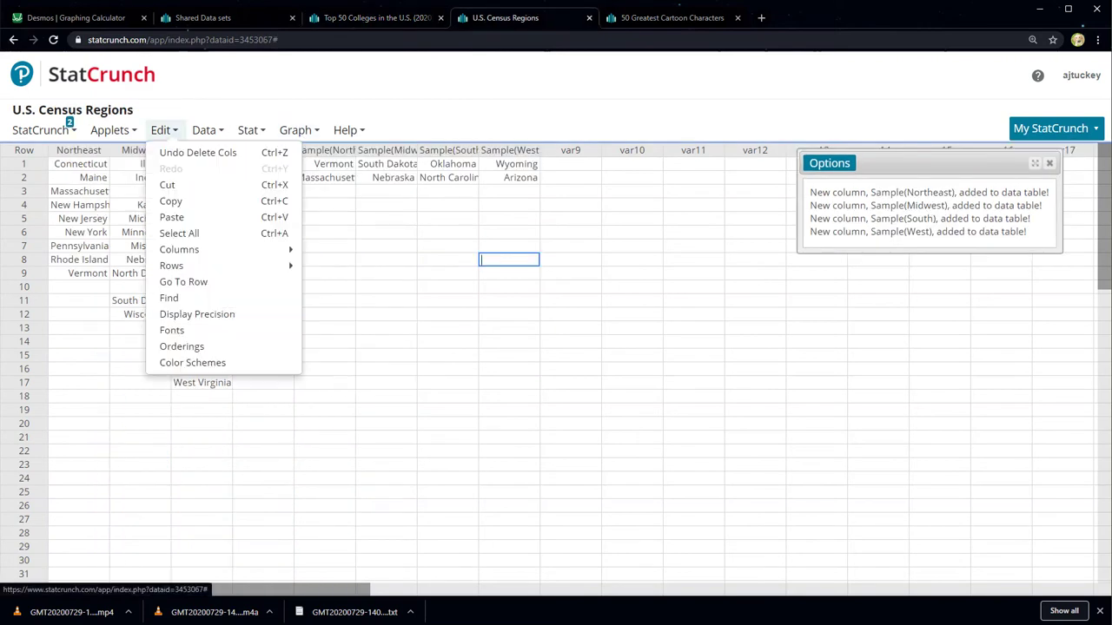
{"action": "left_click", "coordinate": [206, 129]}
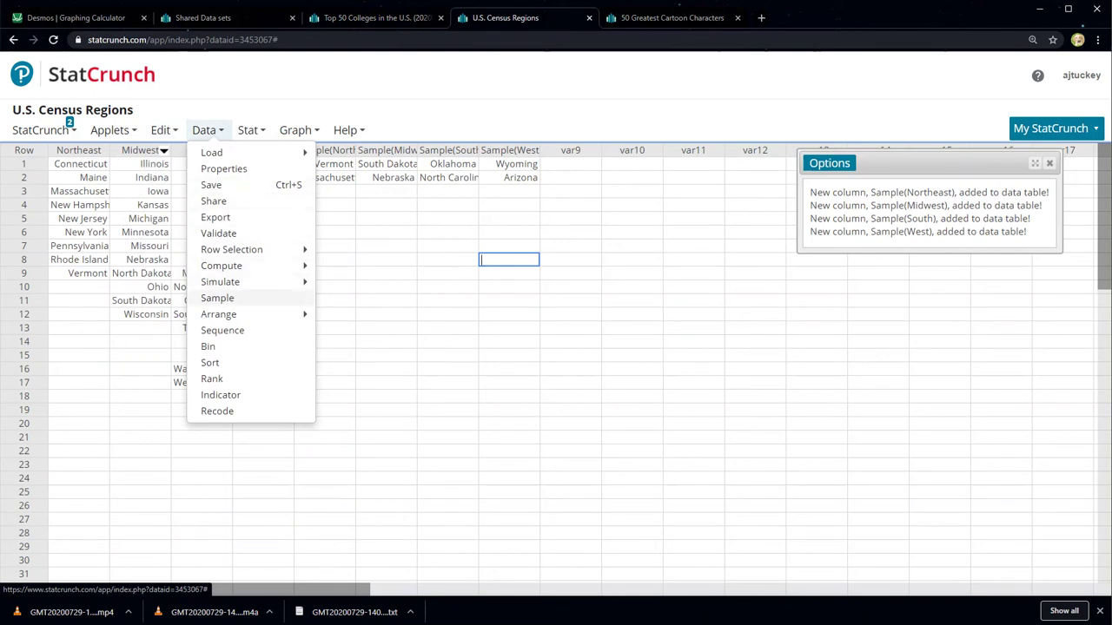
{"action": "mouse_move", "coordinate": [226, 282]}
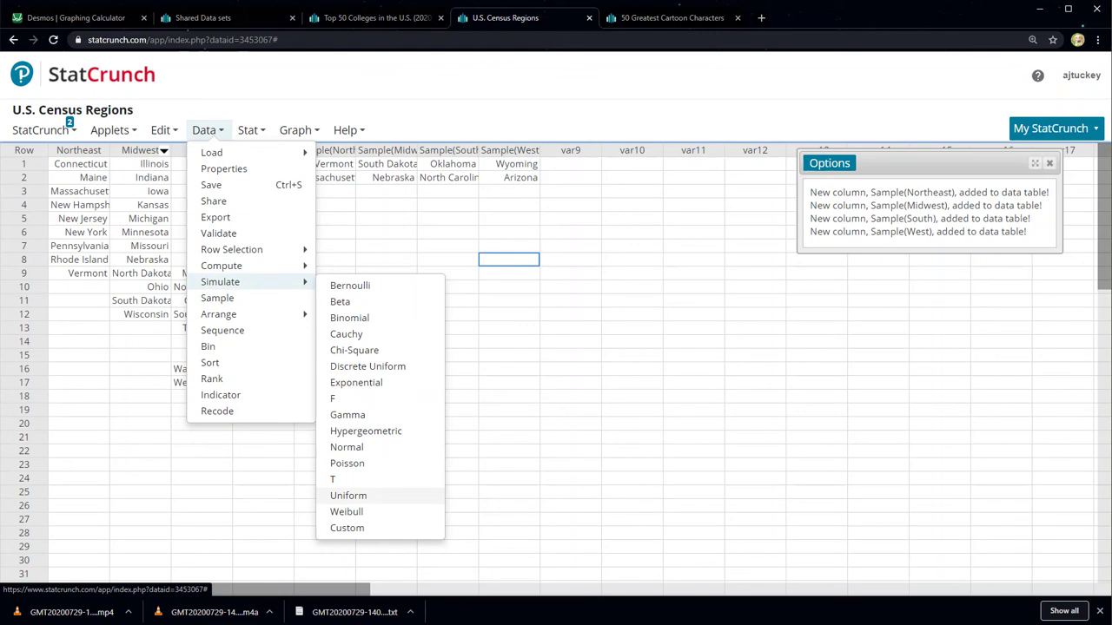
Choose Uniform and enter 3 rows, 1 column, minimum 1 and maximum 9
{"action": "left_click", "coordinate": [348, 495]}
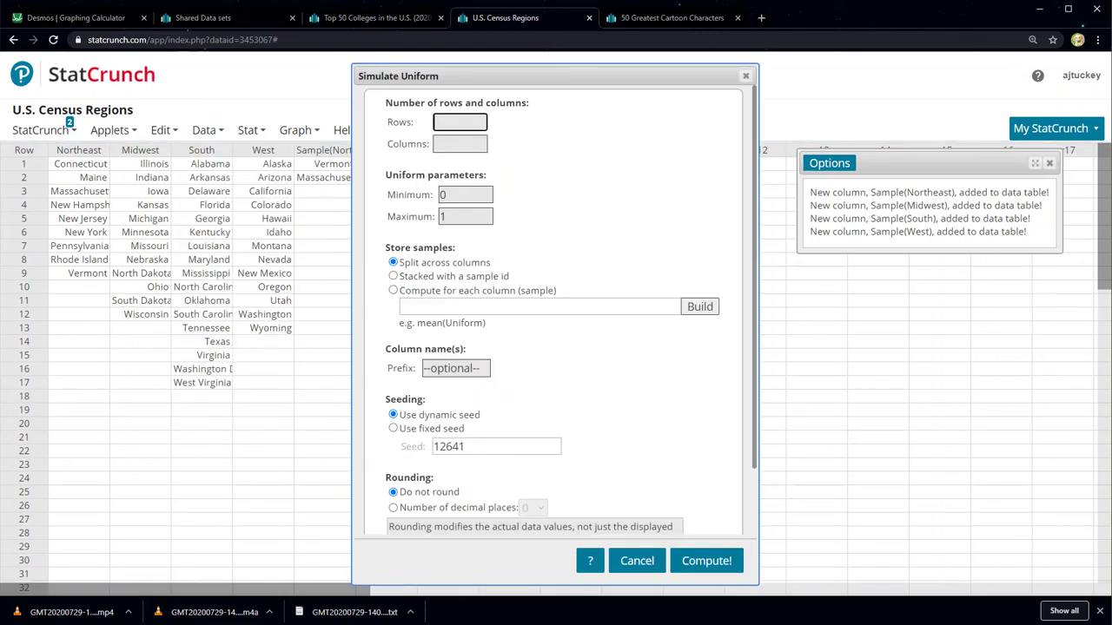
{"action": "type", "text": "1"}
{"action": "type", "text": "3"}
{"action": "key", "text": "Tab"}
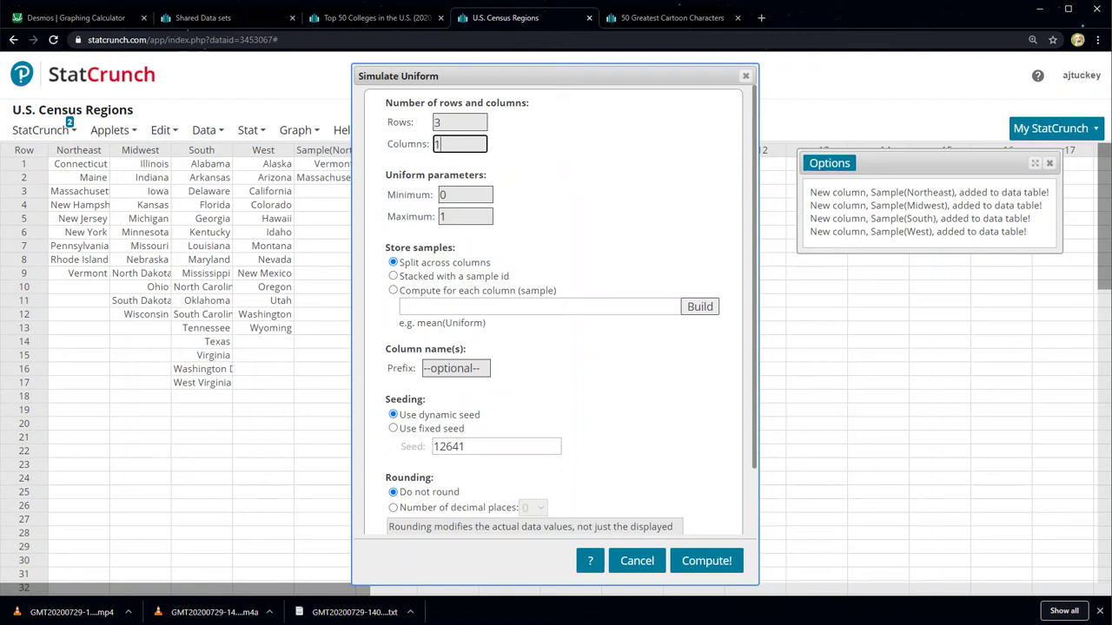
{"action": "key", "text": "Tab"}
{"action": "type", "text": "1"}
{"action": "key", "text": "Tab"}
{"action": "type", "text": "9"}
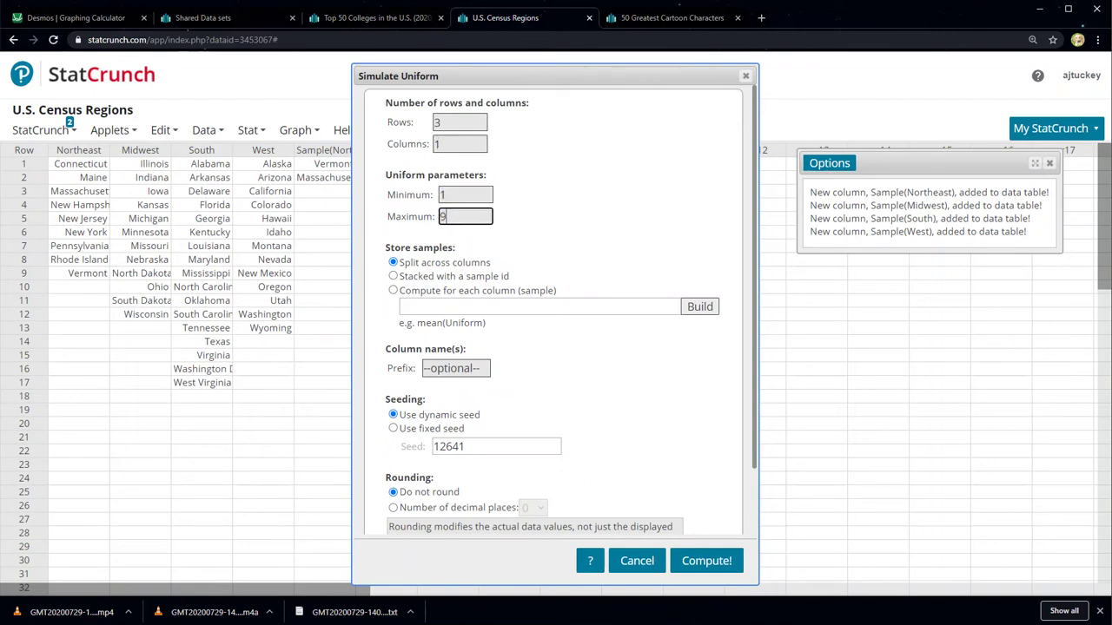
Review the rows, columns, minimum and maximum values in the Simulate Uniform dialog
{"action": "left_click", "coordinate": [459, 121]}
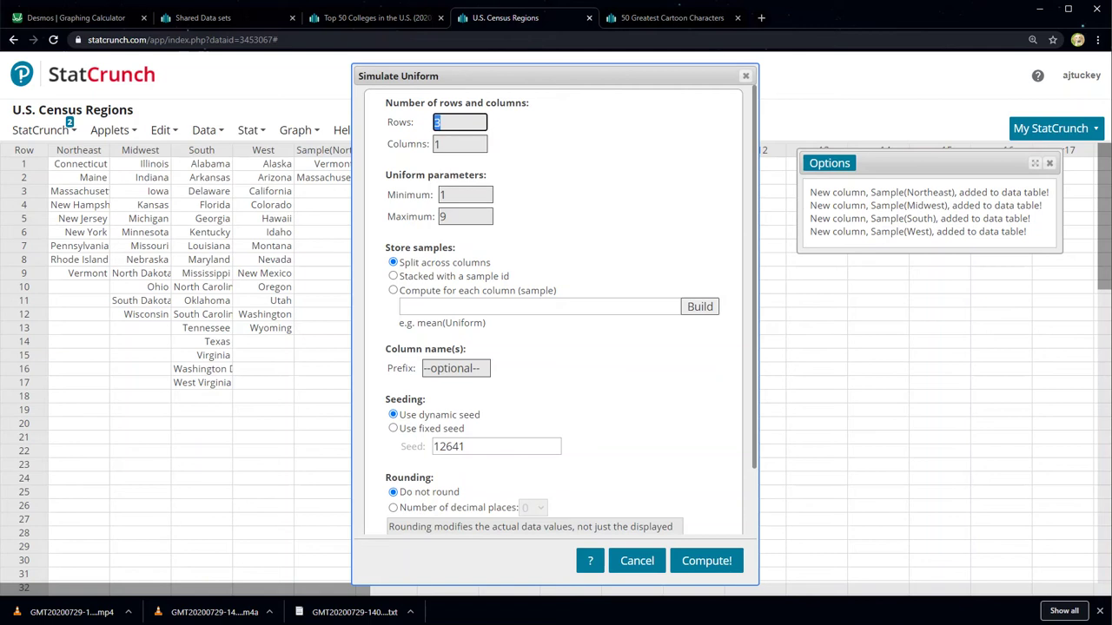
{"action": "key", "text": "Tab"}
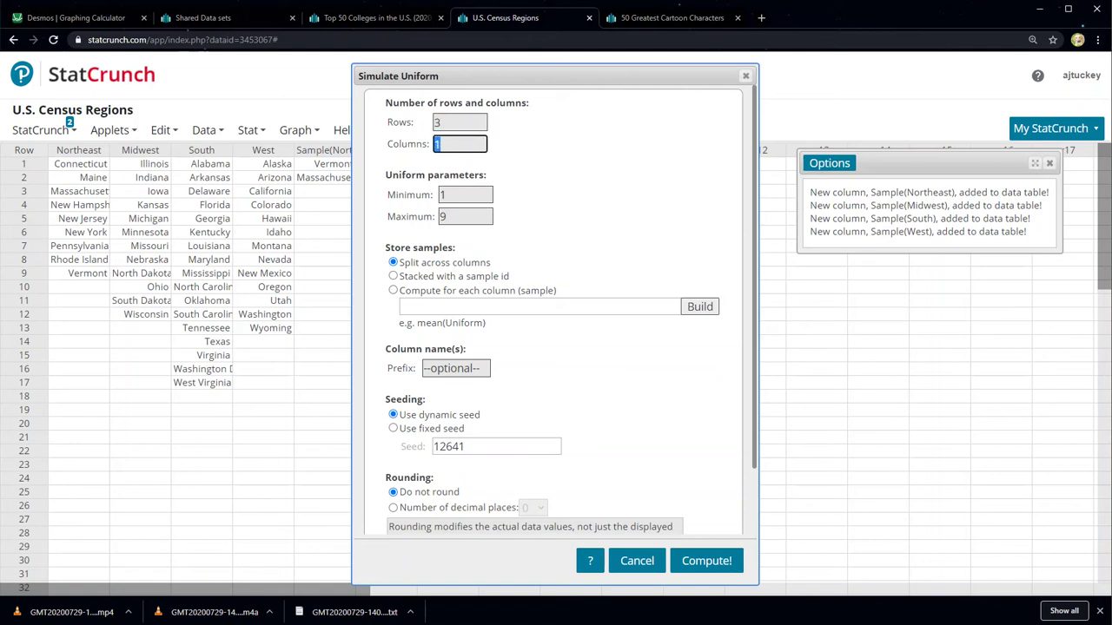
{"action": "key", "text": "Tab"}
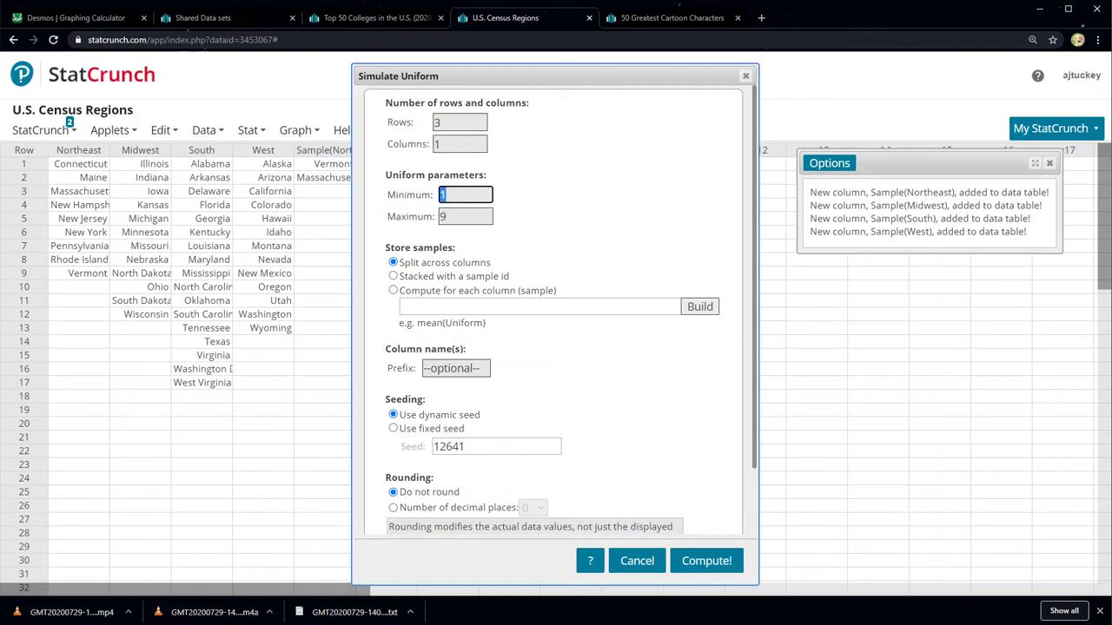
{"action": "key", "text": "Tab"}
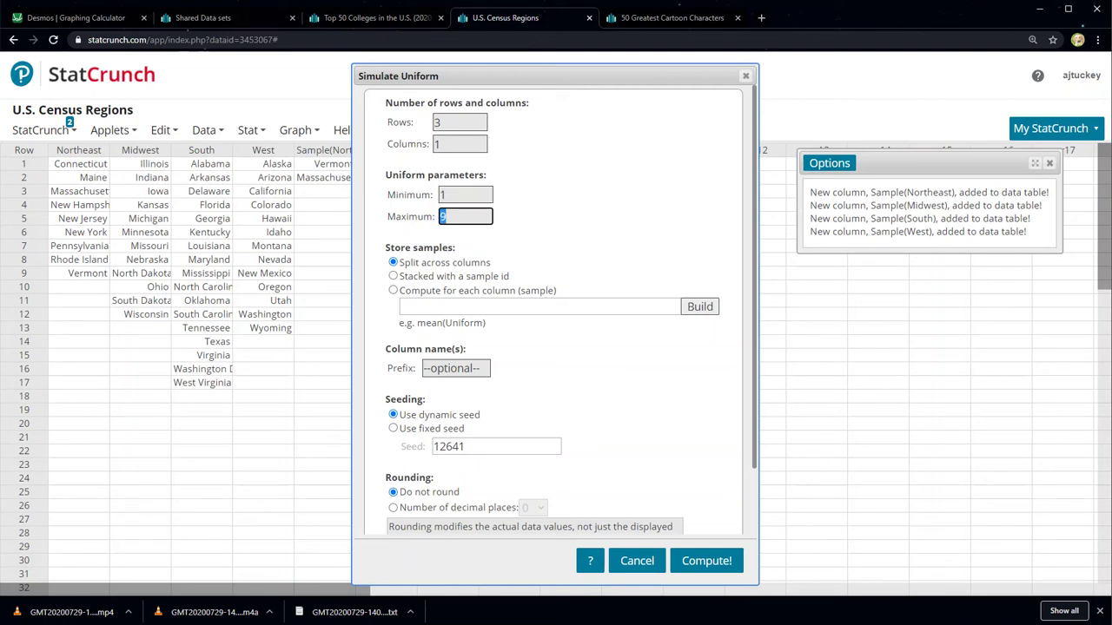
{"action": "scroll", "coordinate": [556, 330], "scroll_direction": "down", "scroll_amount": 2}
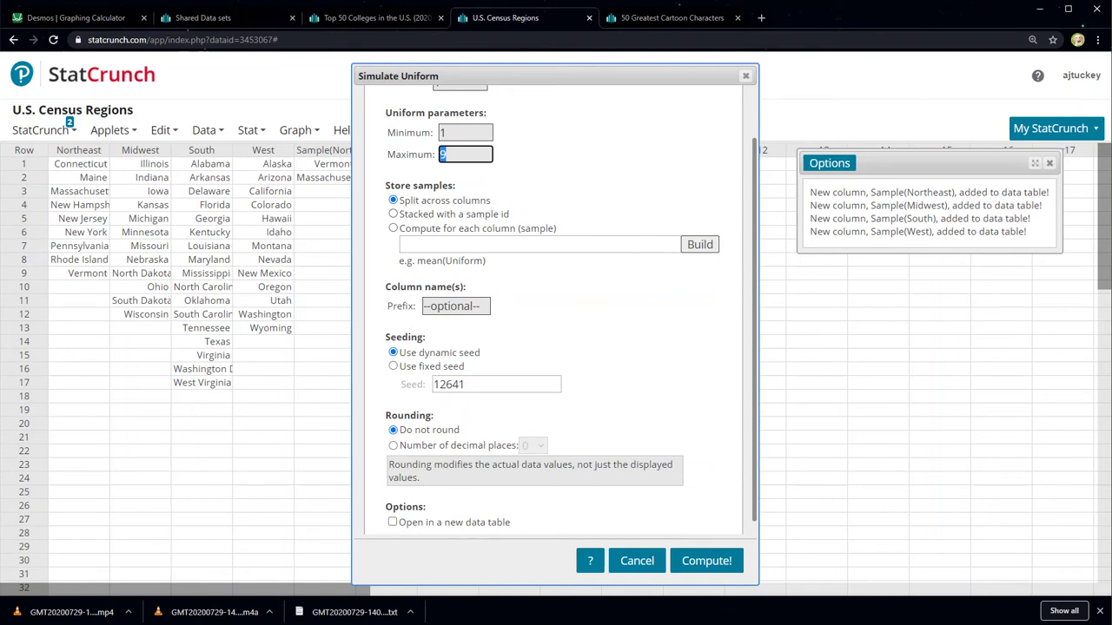
{"action": "scroll", "coordinate": [556, 330], "scroll_direction": "up", "scroll_amount": 2}
{"action": "scroll", "coordinate": [553, 311], "scroll_direction": "down", "scroll_amount": 2}
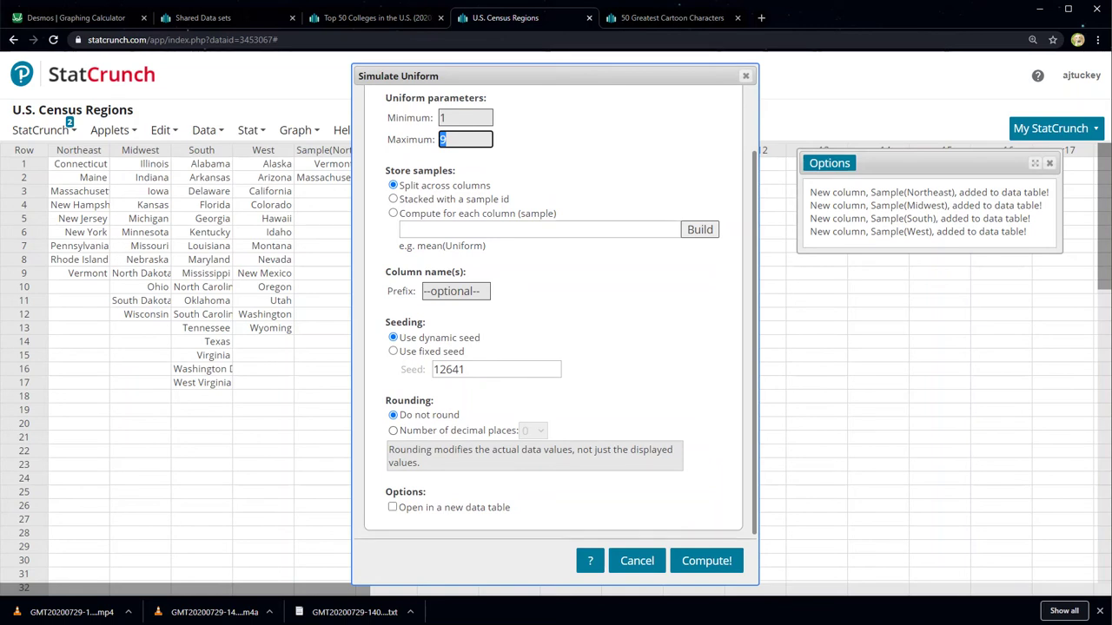
Round to 0 decimal places and compute, adding a Uniform1 column with 4, 9 and 3
{"action": "left_click", "coordinate": [393, 430]}
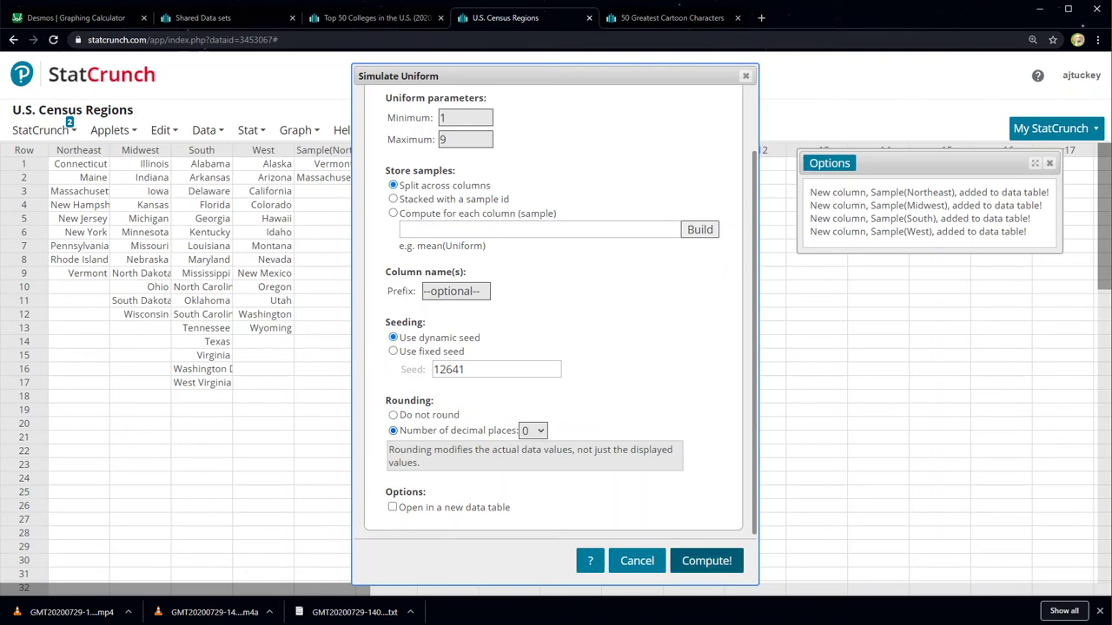
{"action": "left_click", "coordinate": [707, 560]}
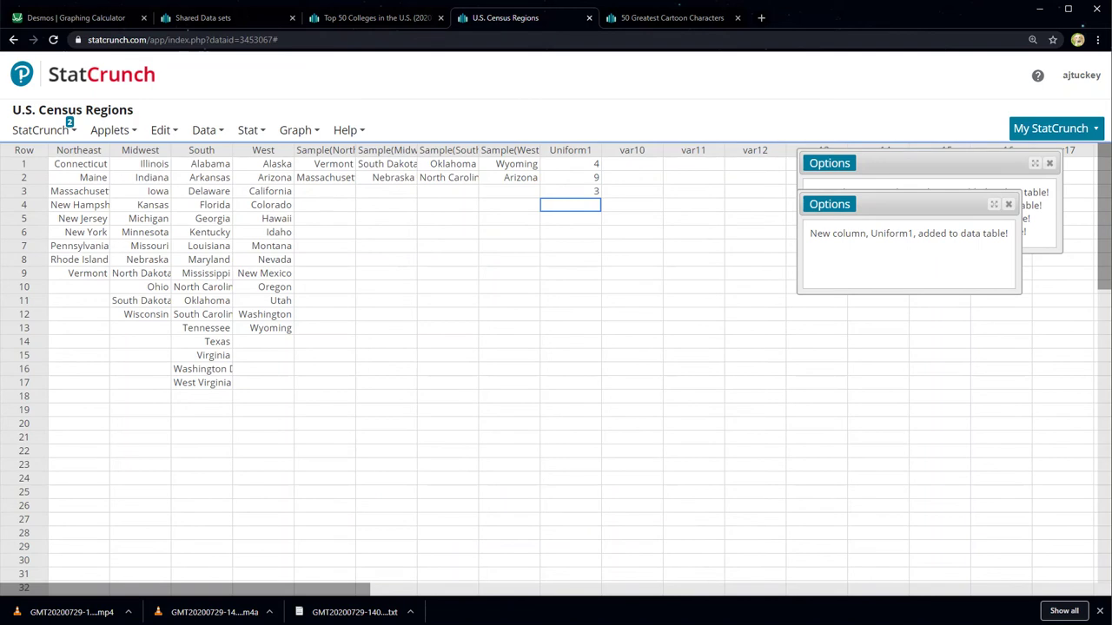
Reopen Data > Simulate > Uniform to set up another draw
{"action": "left_click", "coordinate": [208, 129]}
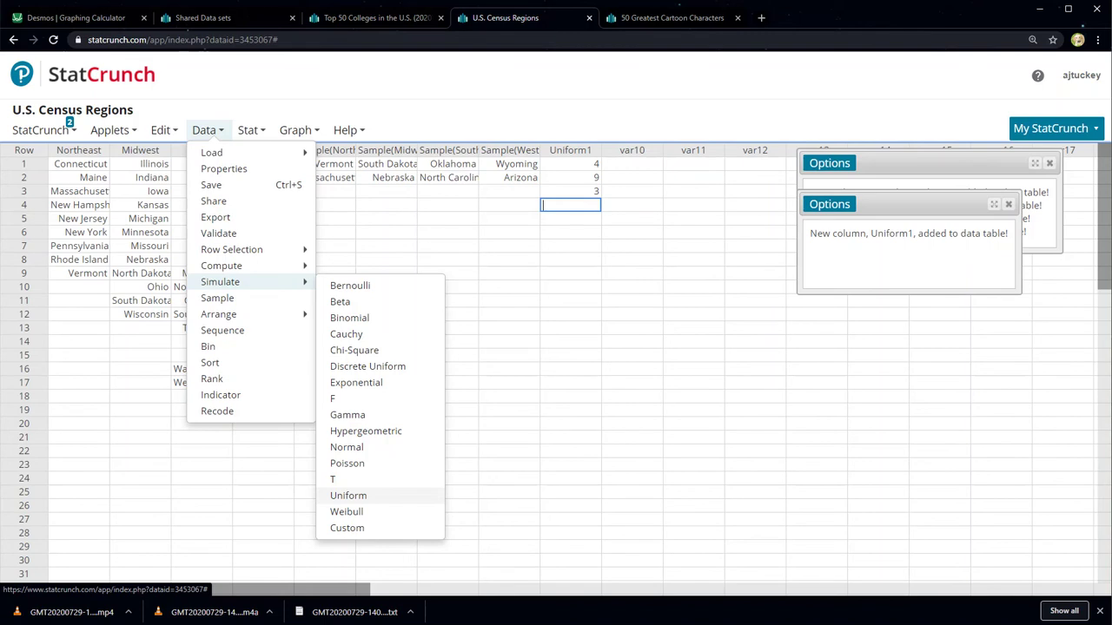
{"action": "left_click", "coordinate": [348, 495]}
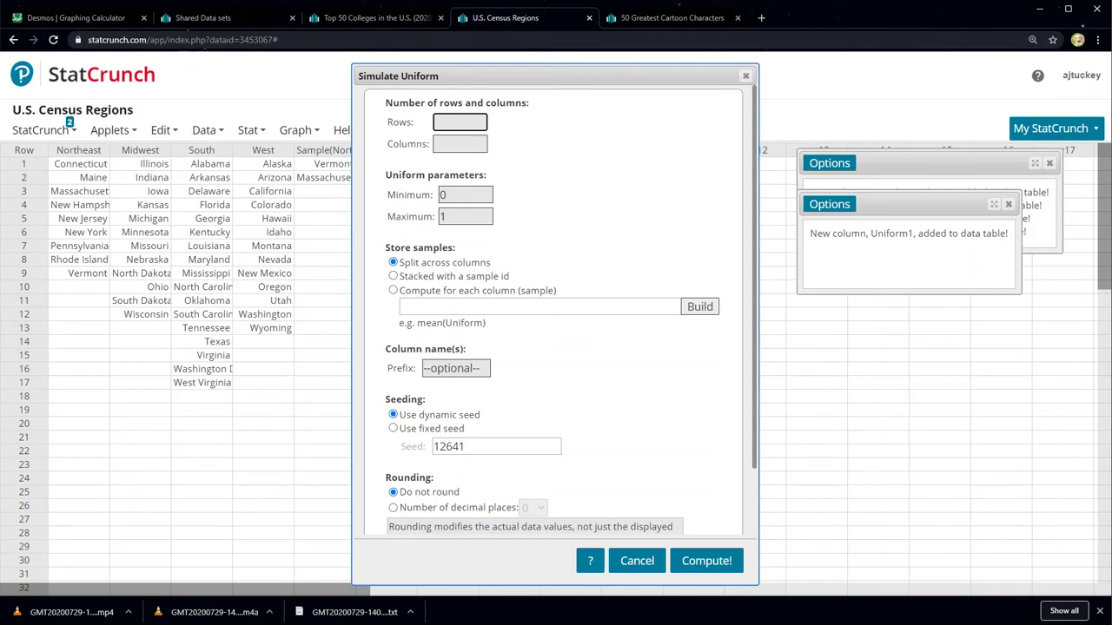
Dismiss the Simulate Uniform dialog without running it
{"action": "left_click", "coordinate": [264, 300]}
{"action": "key", "text": "Escape"}
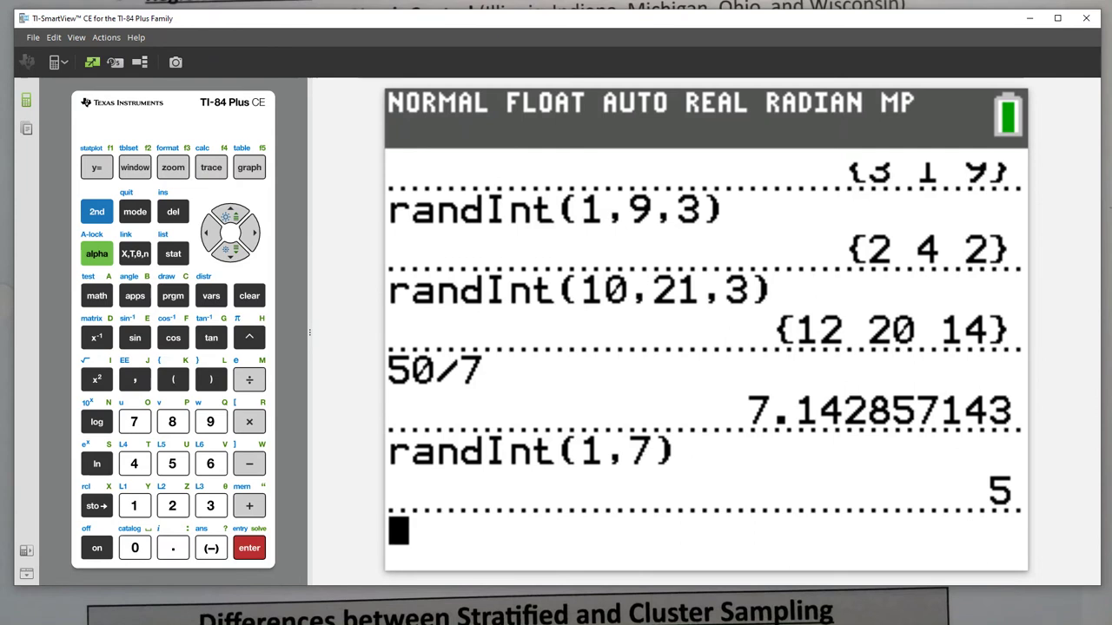
Set up randInt from MATH > PROB with lower 1, upper 9 and n 4
{"action": "key", "text": "m"}
{"action": "key", "text": "Left"}
{"action": "key", "text": "Left"}
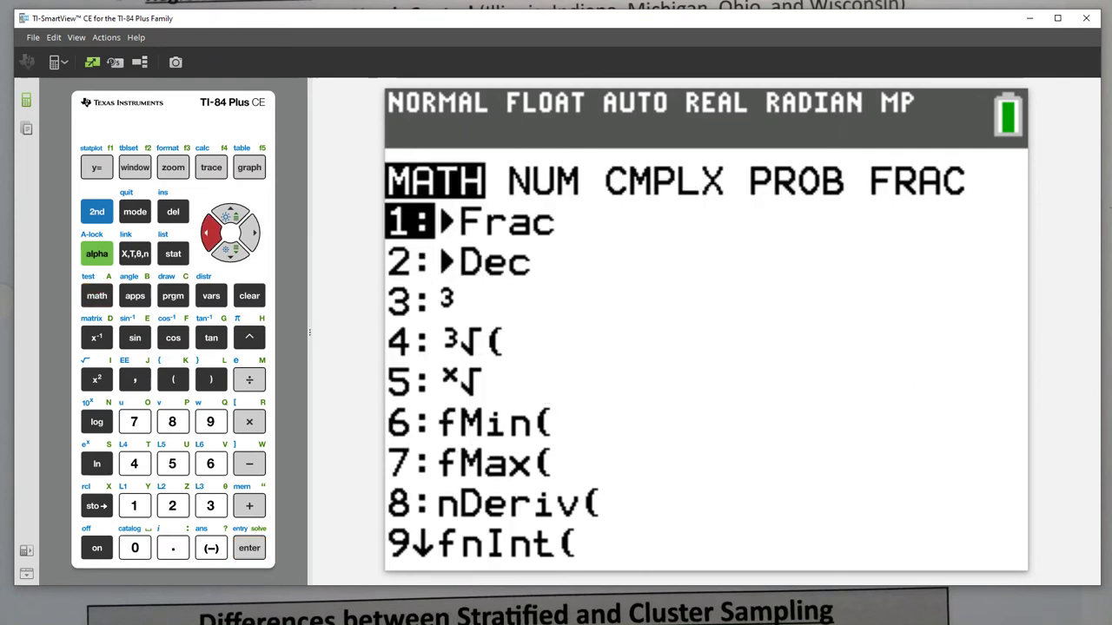
{"action": "key", "text": "5"}
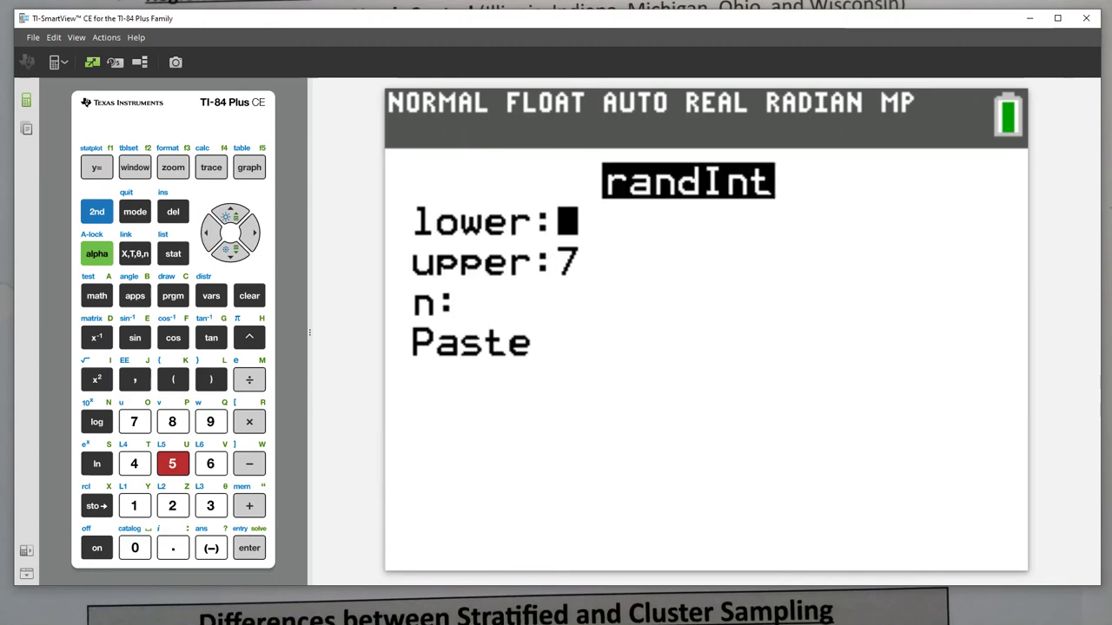
{"action": "key", "text": "Down"}
{"action": "type", "text": "9"}
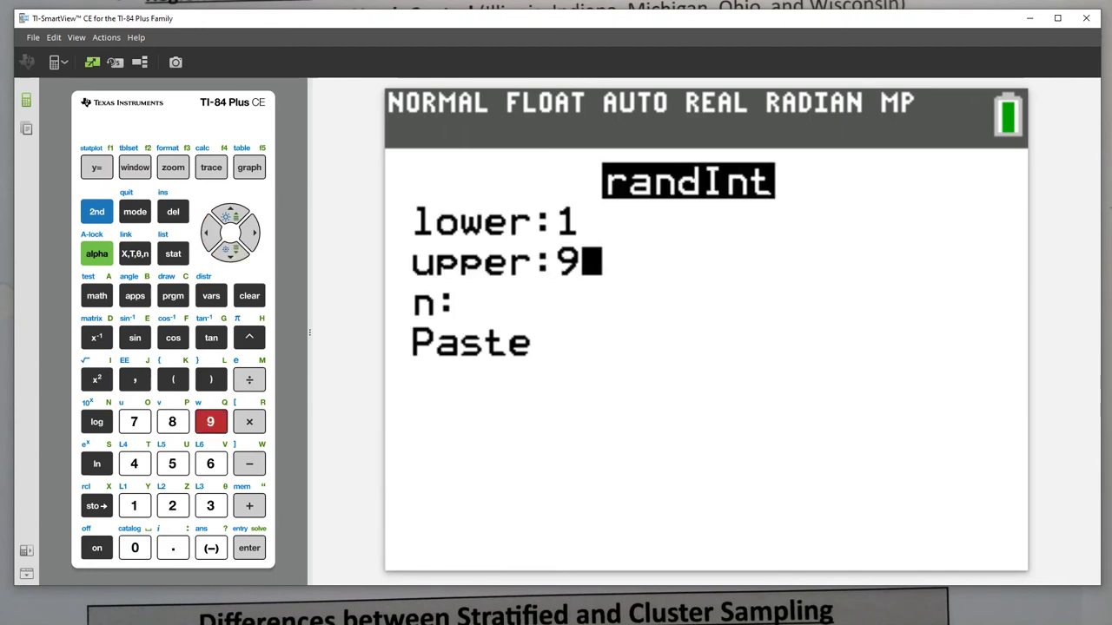
{"action": "key", "text": "Down"}
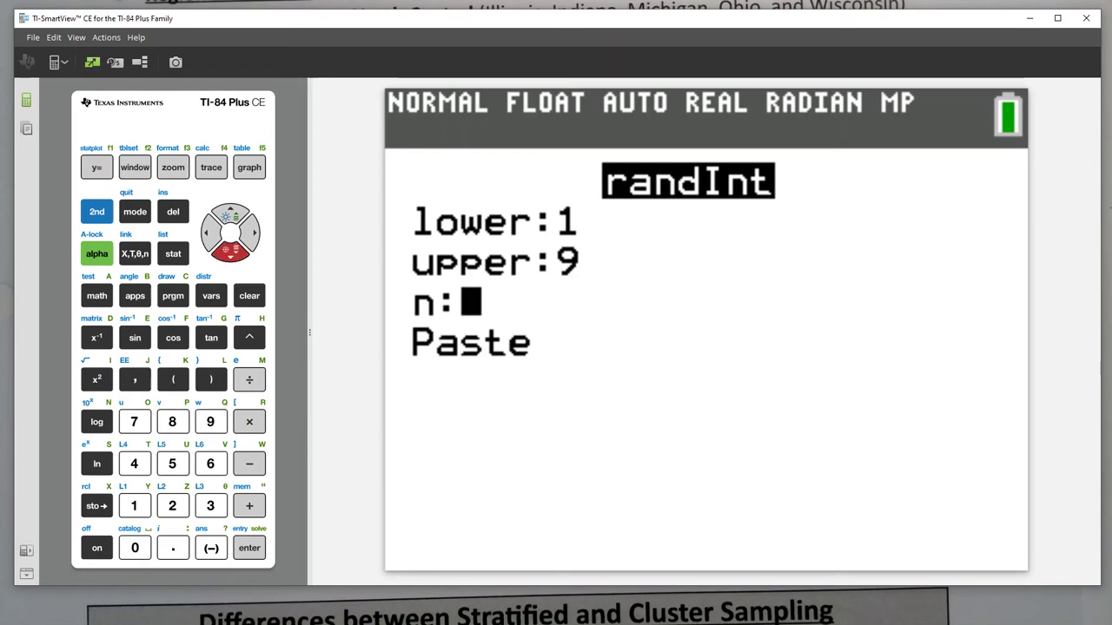
{"action": "type", "text": "4"}
Paste randInt(1,9,4) and run it twice, getting {6 1 1 1} and {7 7 8 4}
{"action": "key", "text": "Return"}
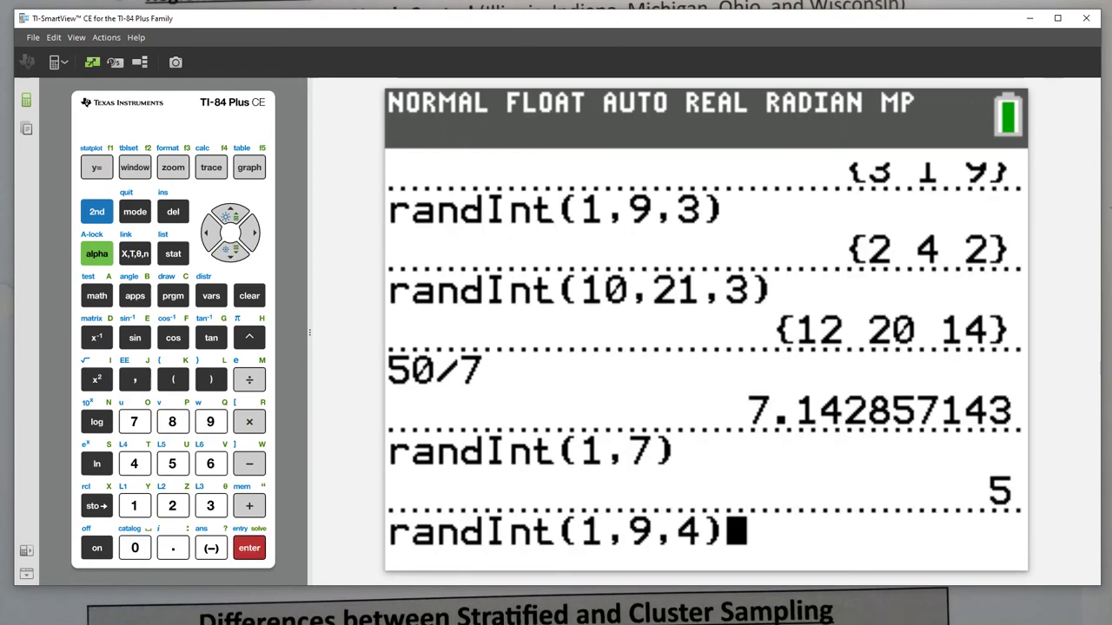
{"action": "key", "text": "Return"}
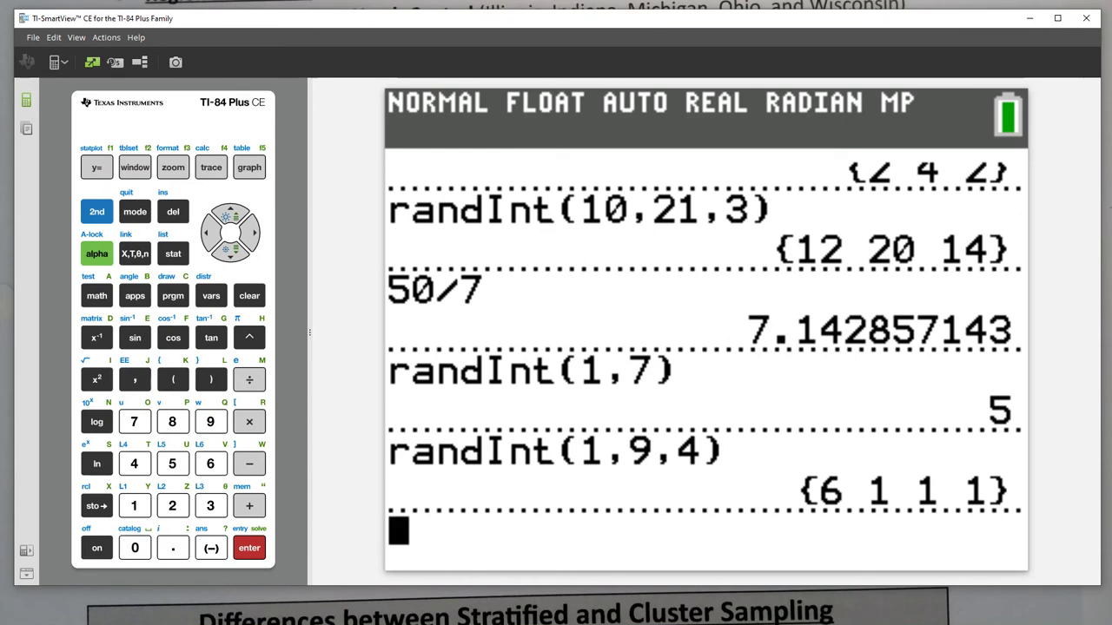
{"action": "key", "text": "Return"}
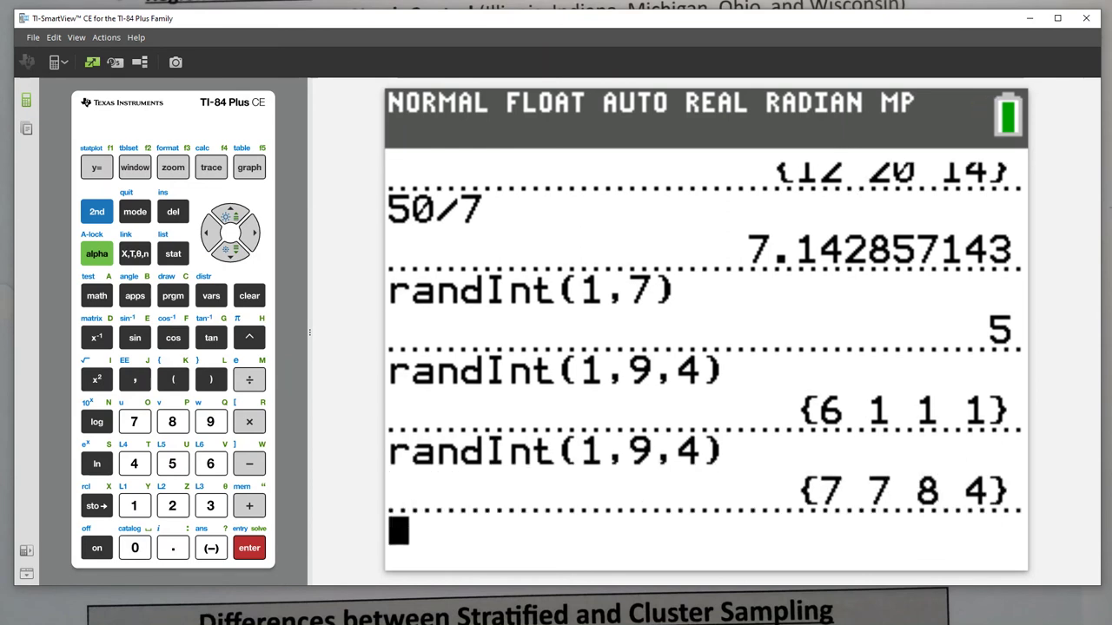